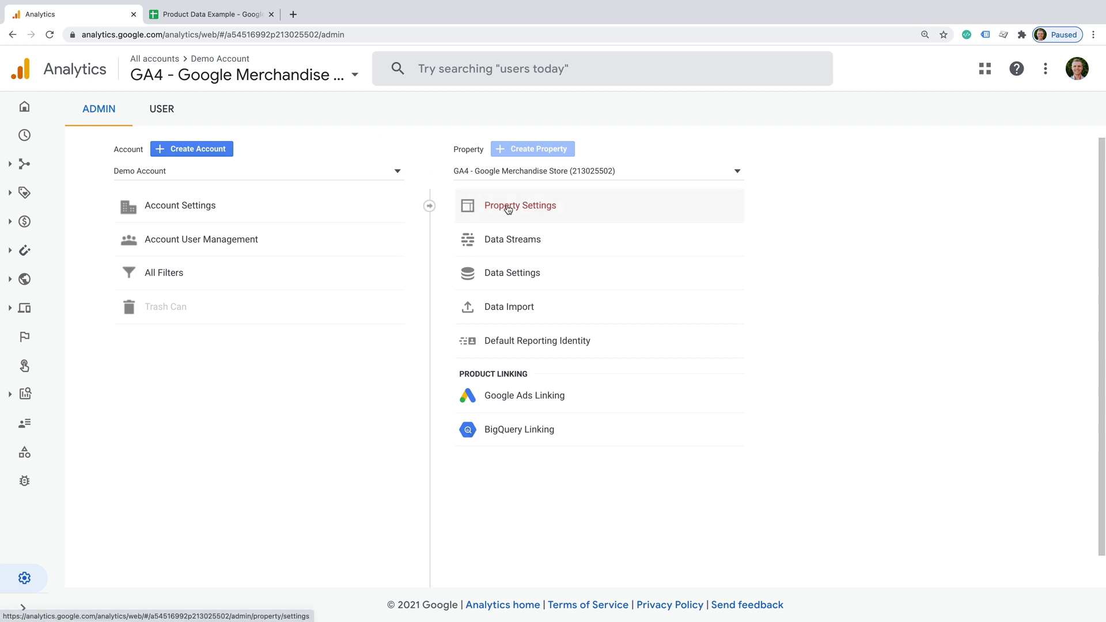
Step: Go to the Merchandise Store property's Data Import settings from Admin
left_click(493, 320)
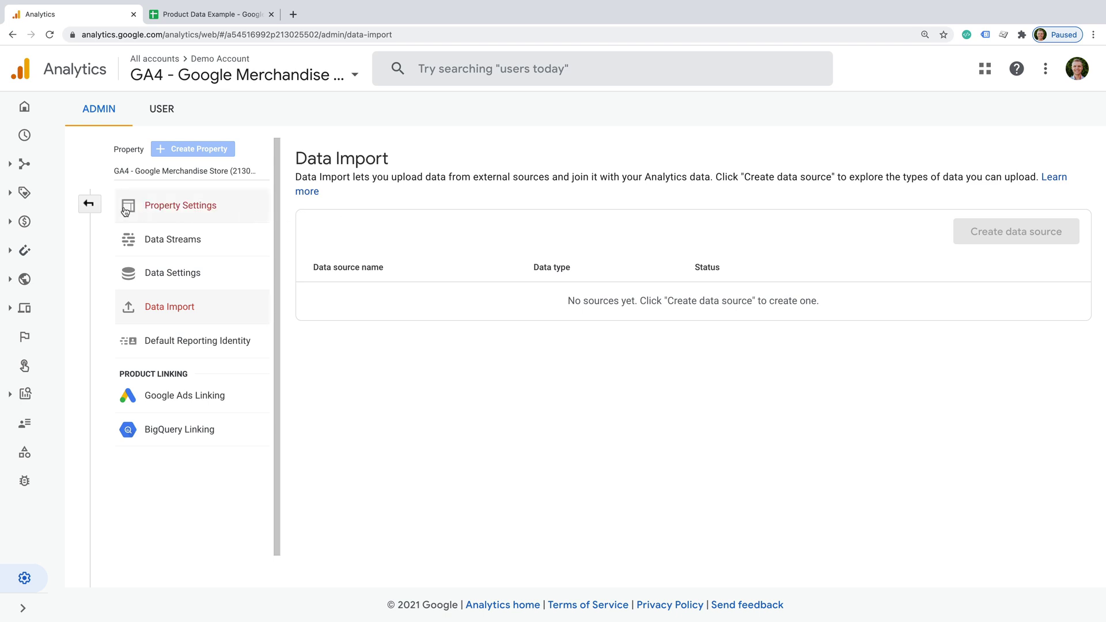
Step: Switch the Admin account to Loves Data and reach its GA4 Demo property's Data Import page
left_click(89, 204)
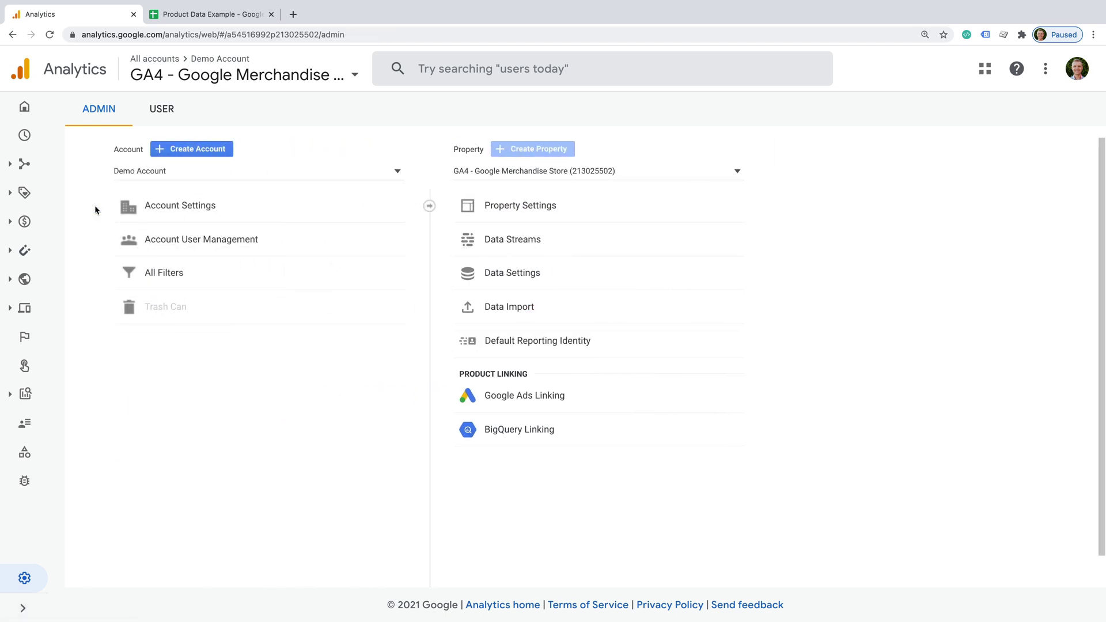
left_click(208, 174)
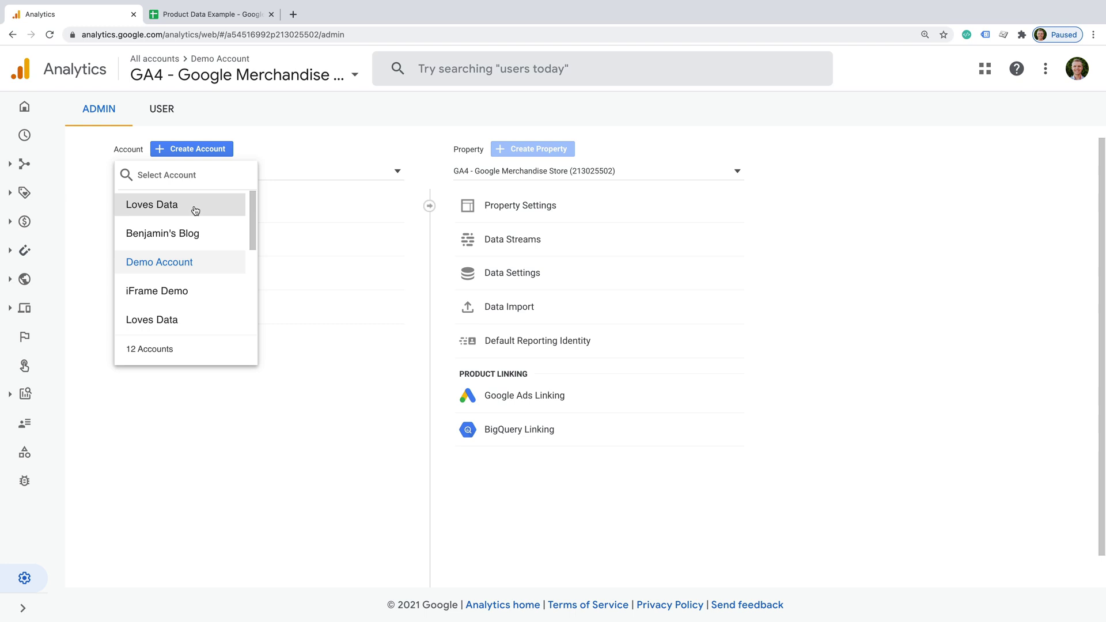
left_click(194, 205)
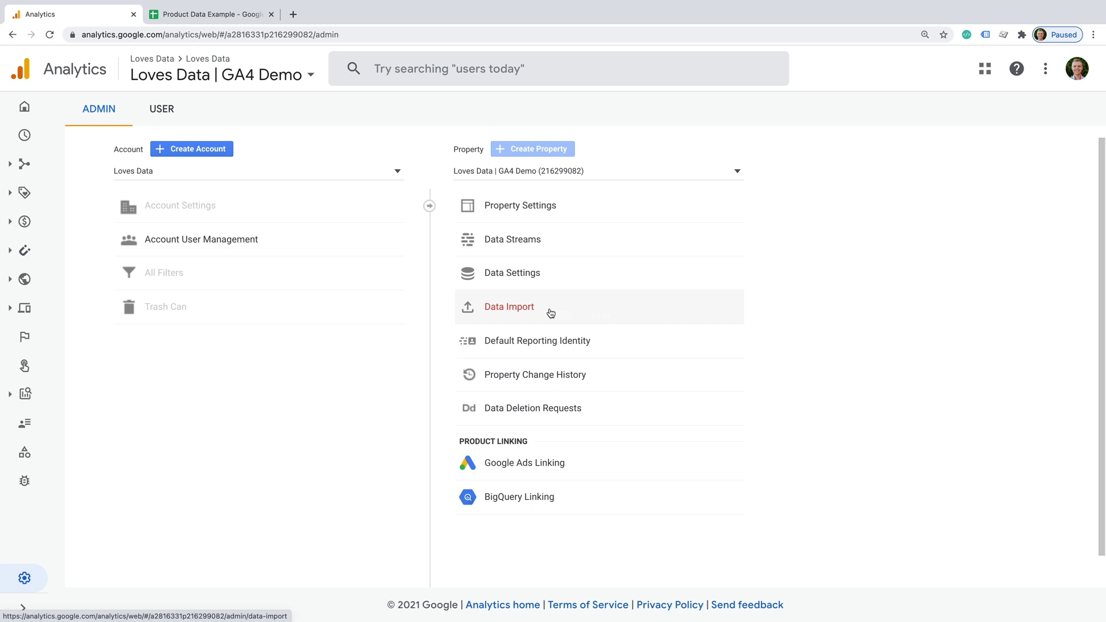
left_click(550, 312)
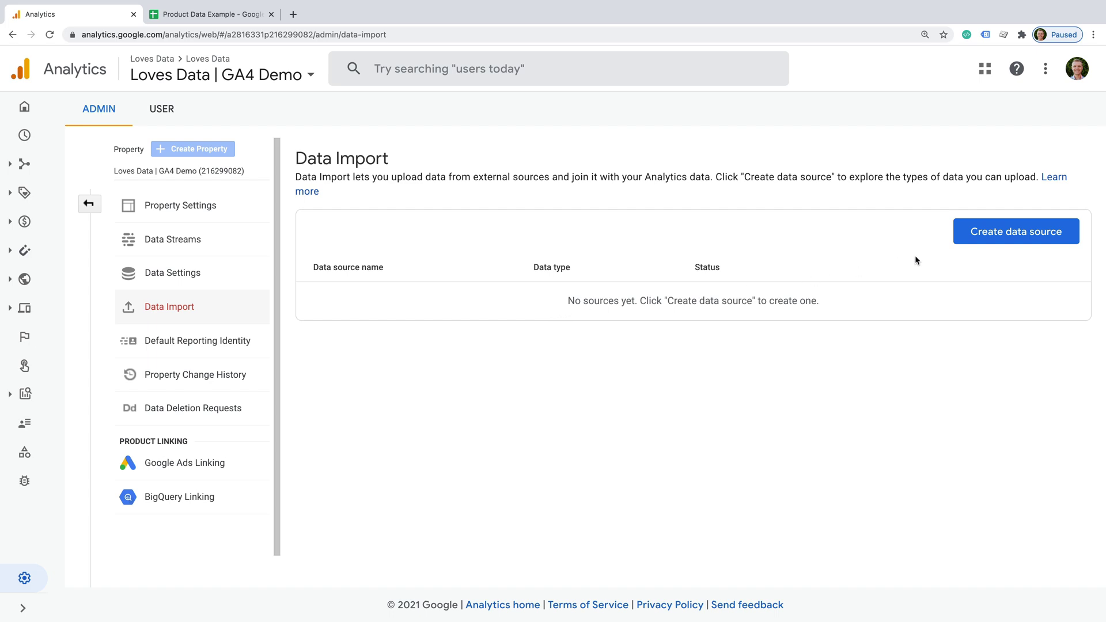
Step: Create a new data source named 'Product Information' with the Product data type
left_click(963, 240)
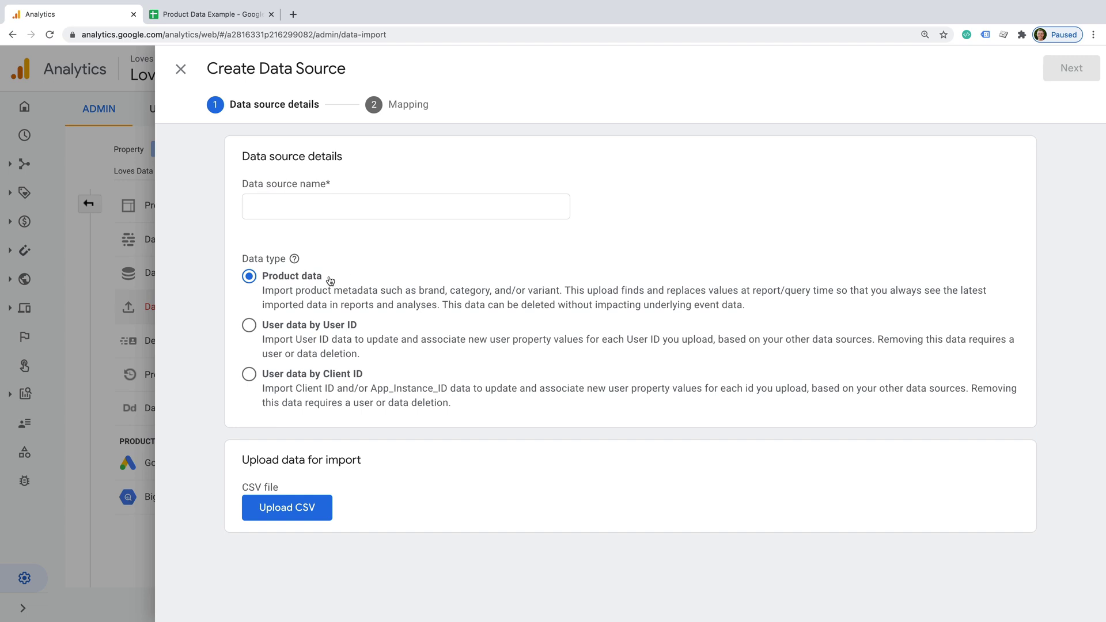
left_click(364, 327)
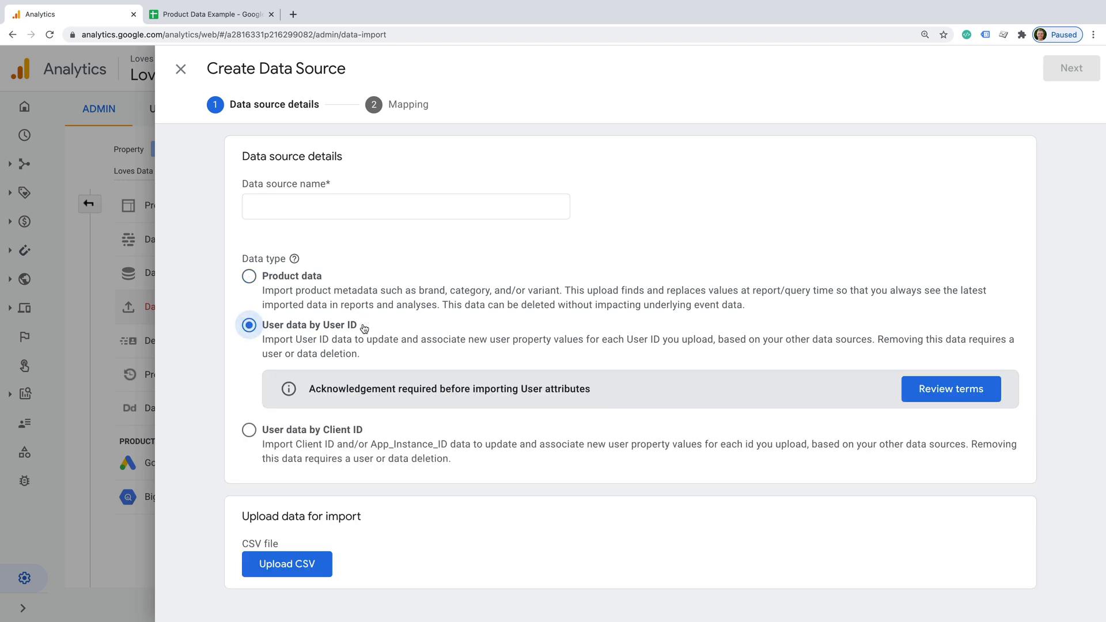
left_click(376, 430)
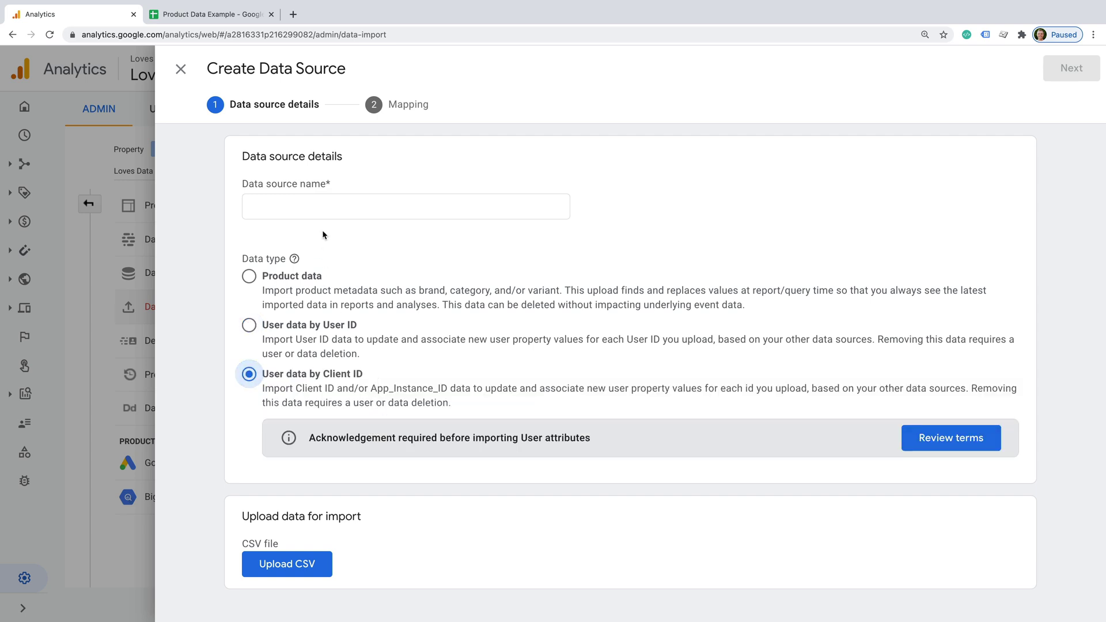
left_click(326, 205)
type("Product Information")
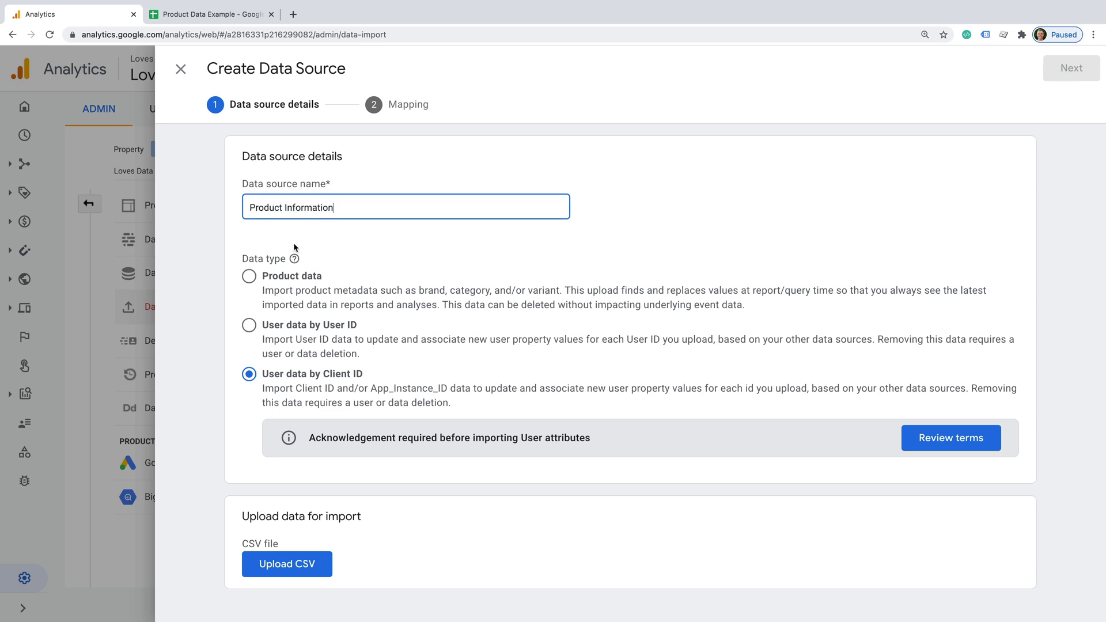
left_click(249, 276)
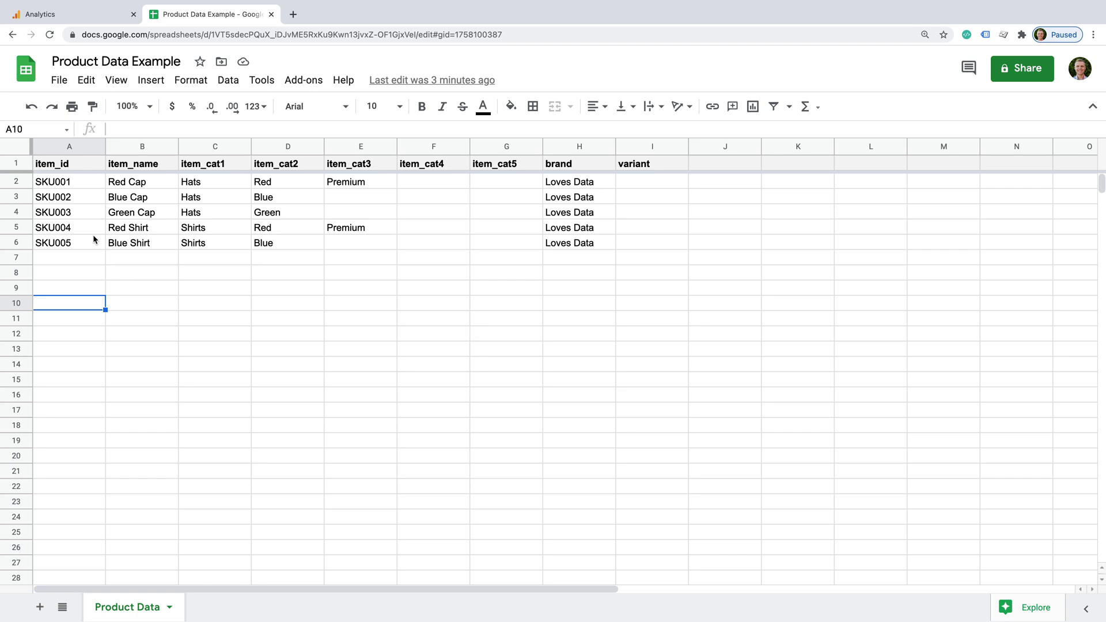
Step: Review the item_id, item_name, item_cat1, item_cat2, brand and variant columns, then download the sheet as CSV
left_click(78, 145)
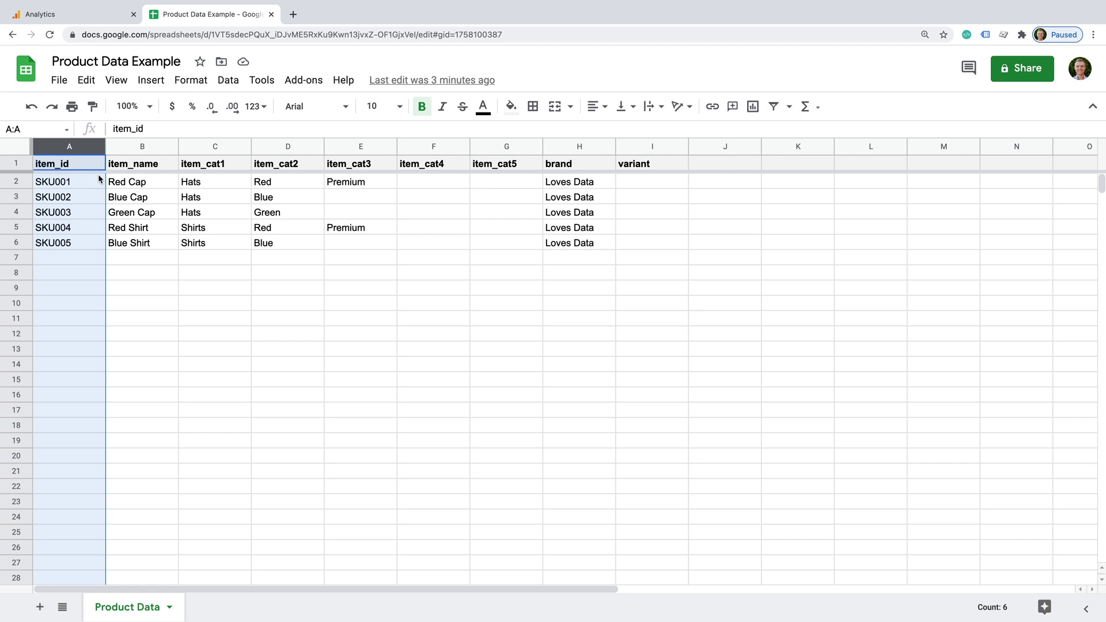
left_click(141, 146)
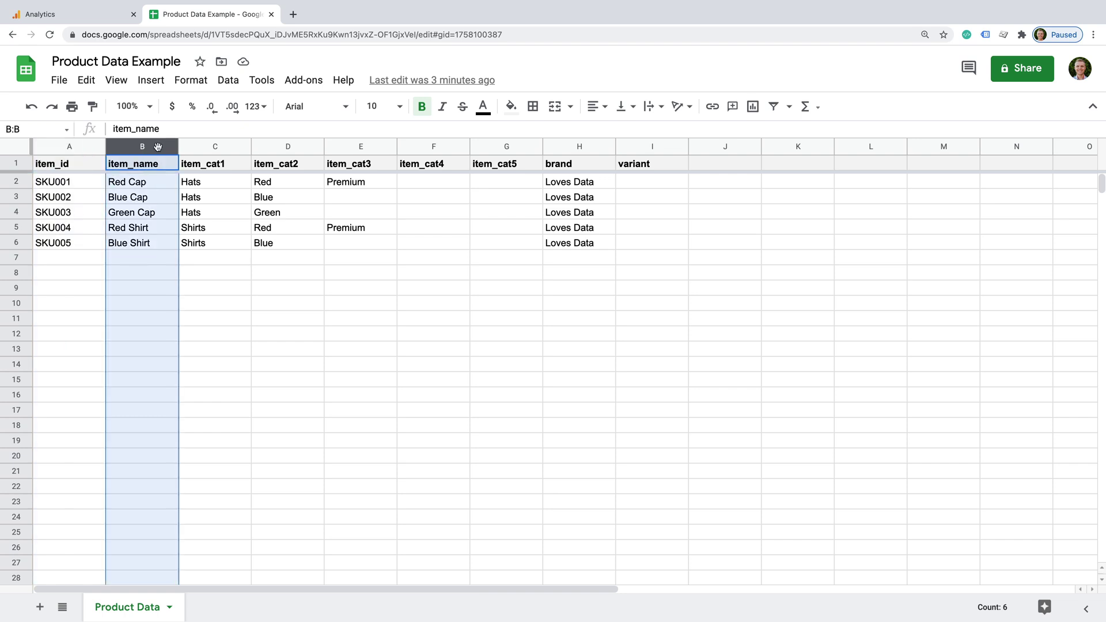
left_click(215, 145)
left_click(298, 150)
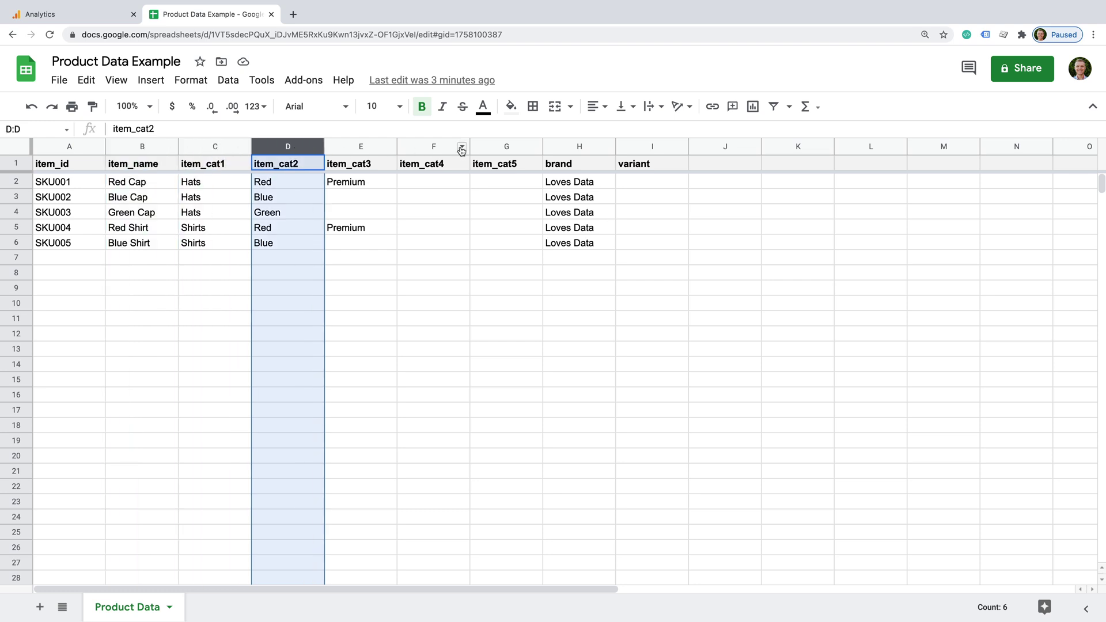
left_click(553, 150)
left_click(628, 147)
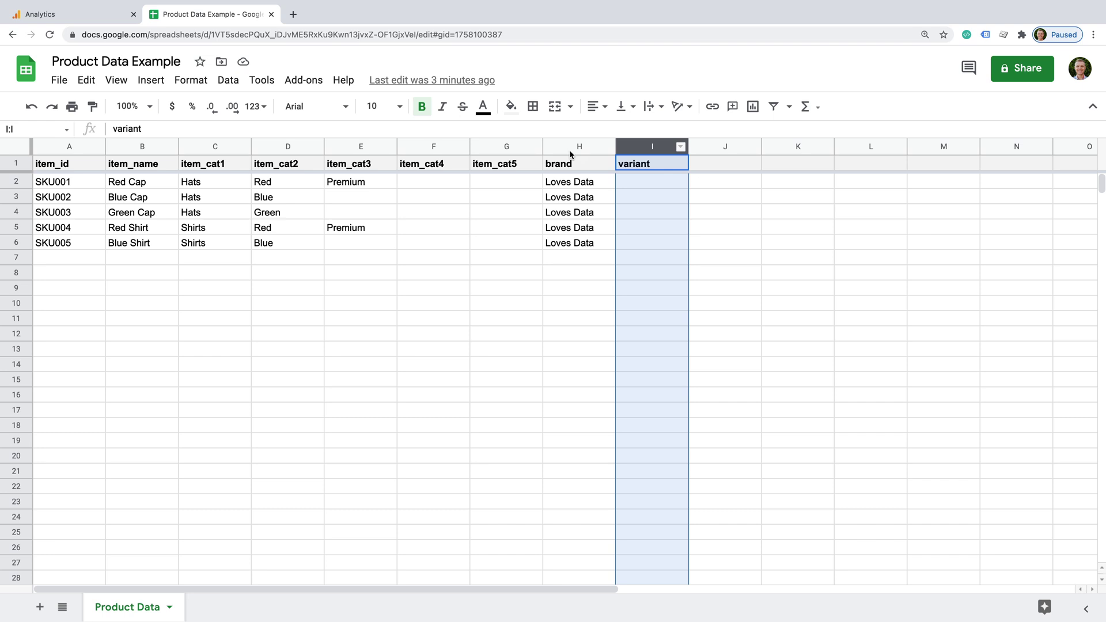
left_click(58, 79)
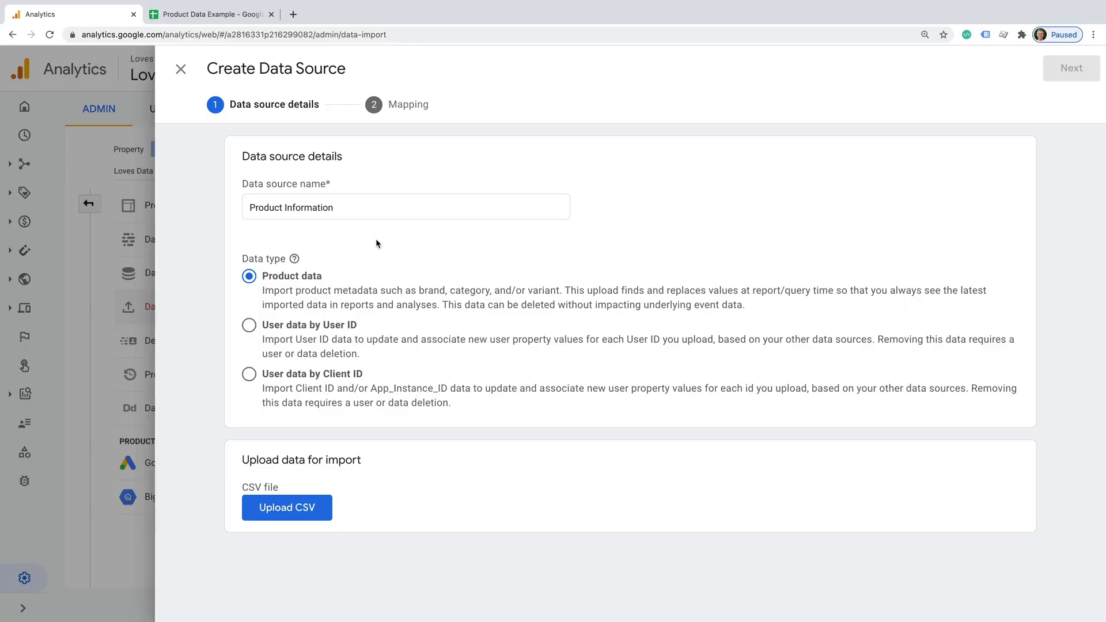
Step: Upload 'Product Data Example - Product Data.csv' to the new data source
left_click(299, 507)
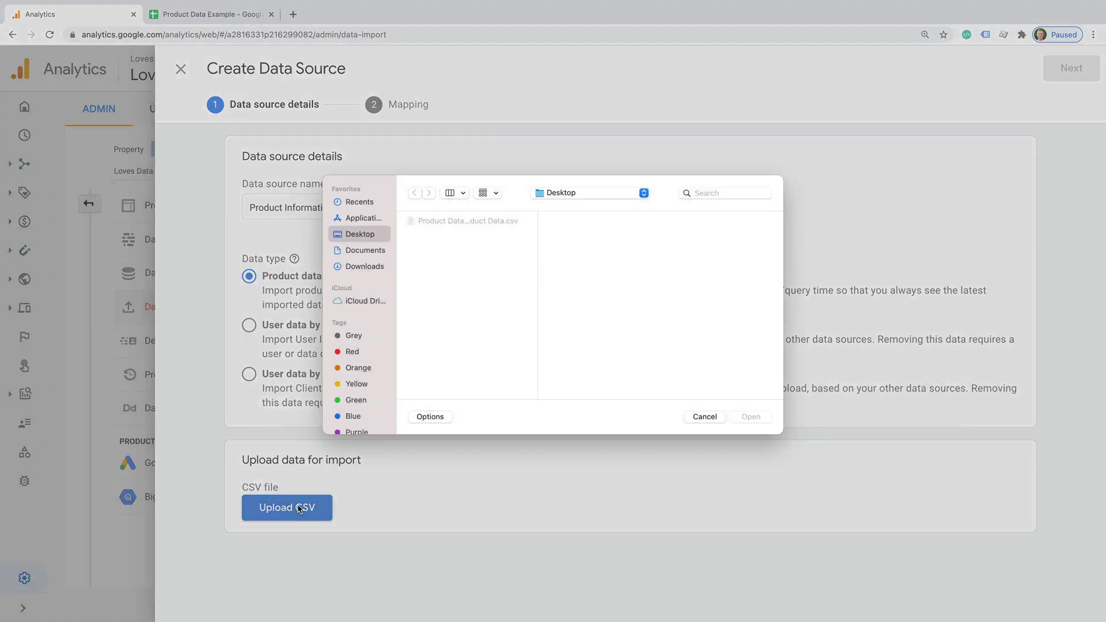
left_click(500, 229)
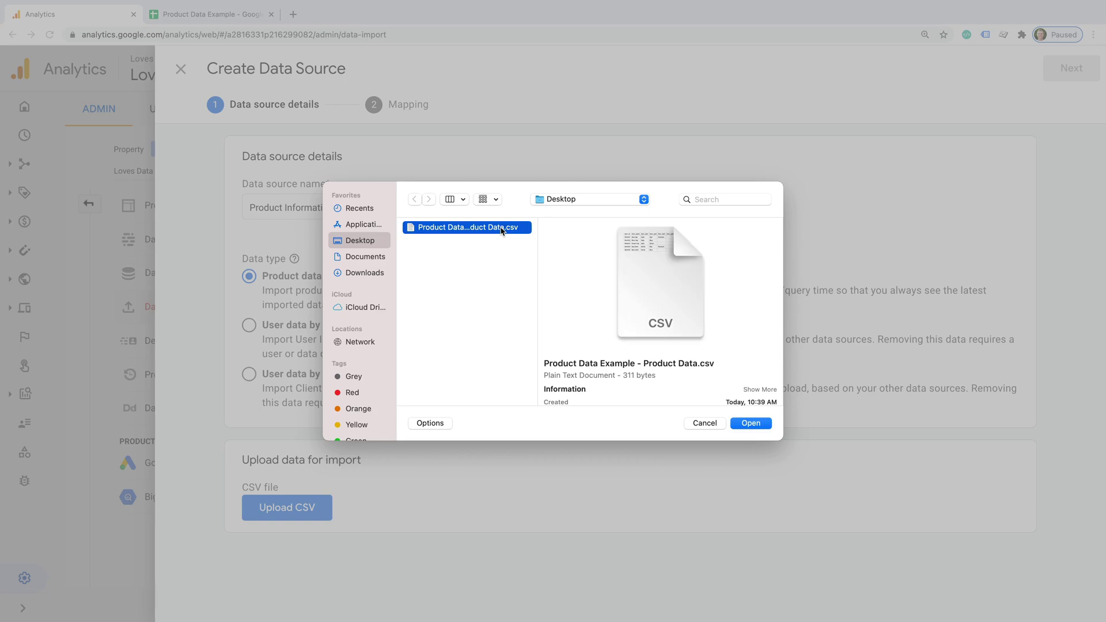
left_click(752, 423)
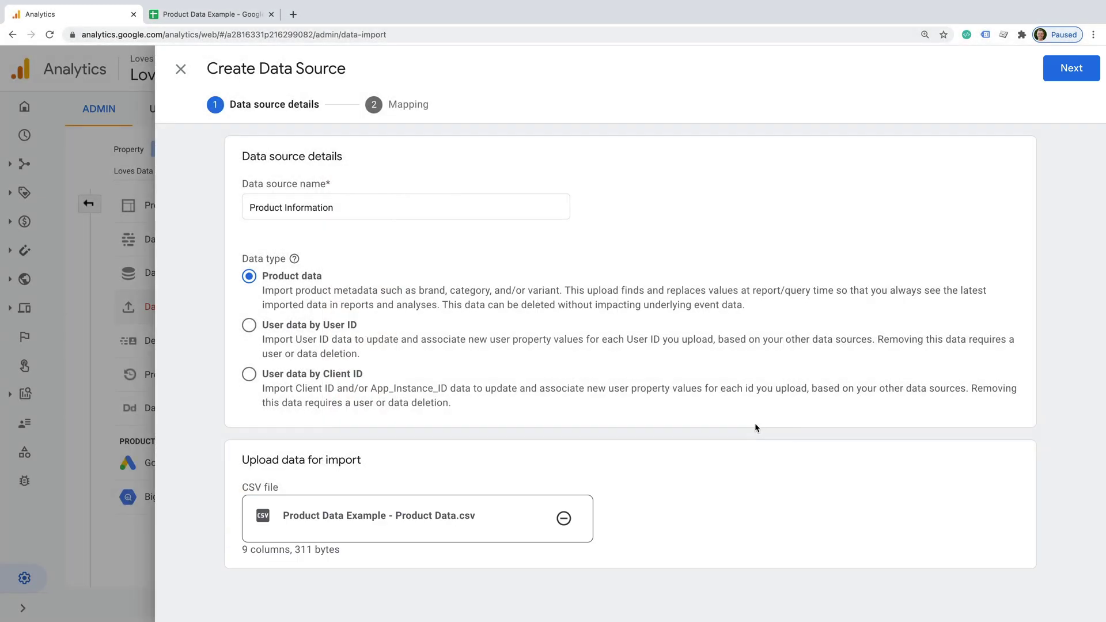
Step: Proceed to mapping and map Id to the item_id column
left_click(1071, 68)
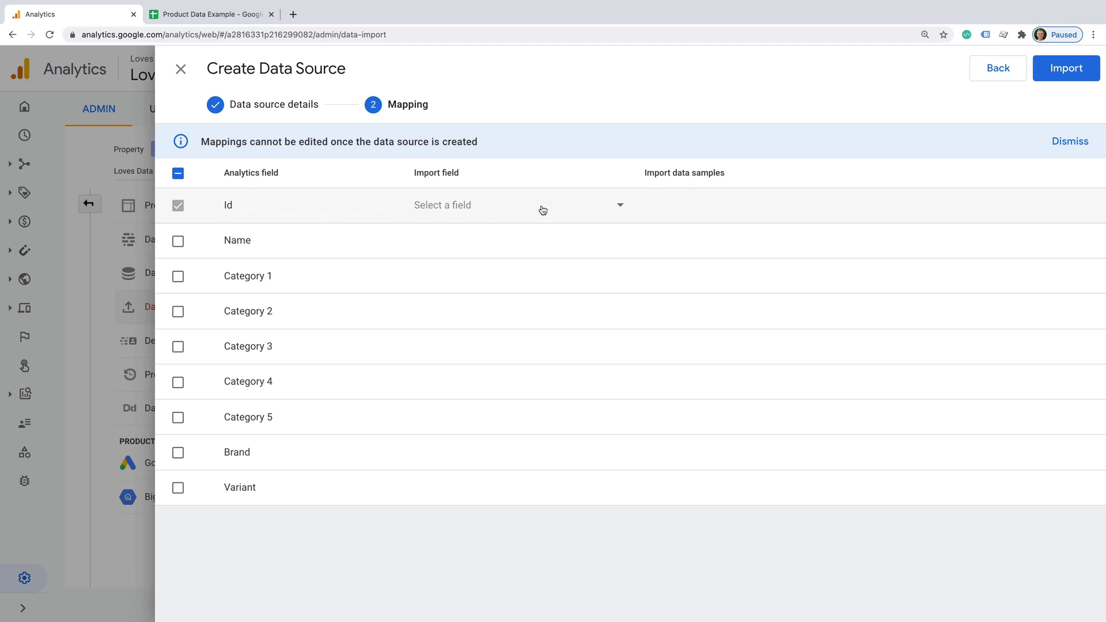
left_click(544, 210)
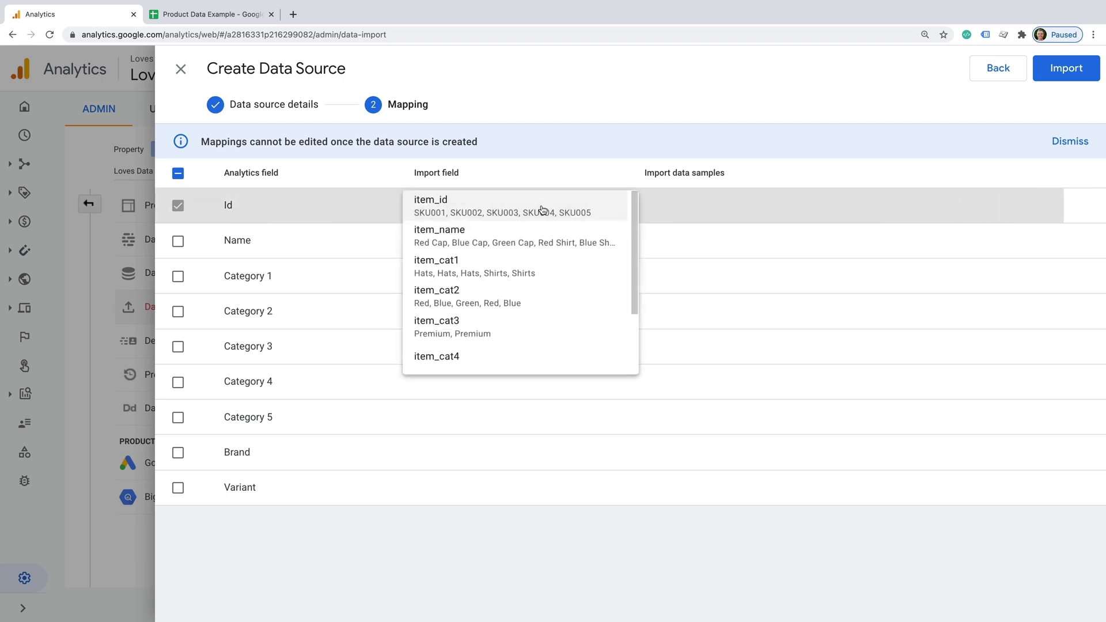
left_click(455, 207)
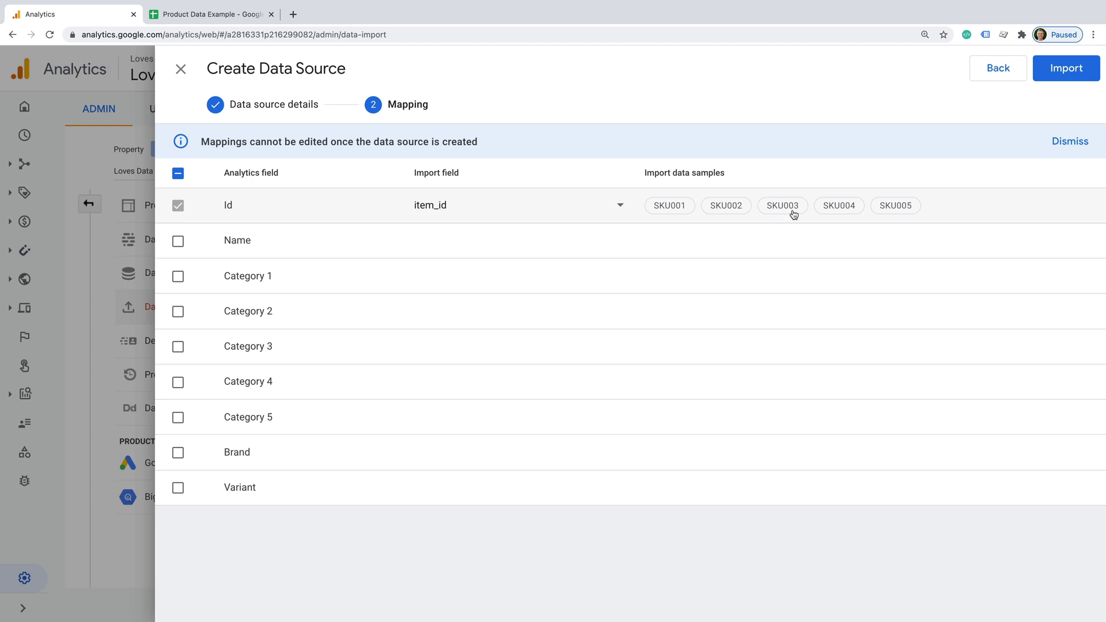
Step: Include the Name, Category 1, Category 2, Category 3 and Brand fields in the import
left_click(178, 241)
left_click(178, 276)
left_click(178, 312)
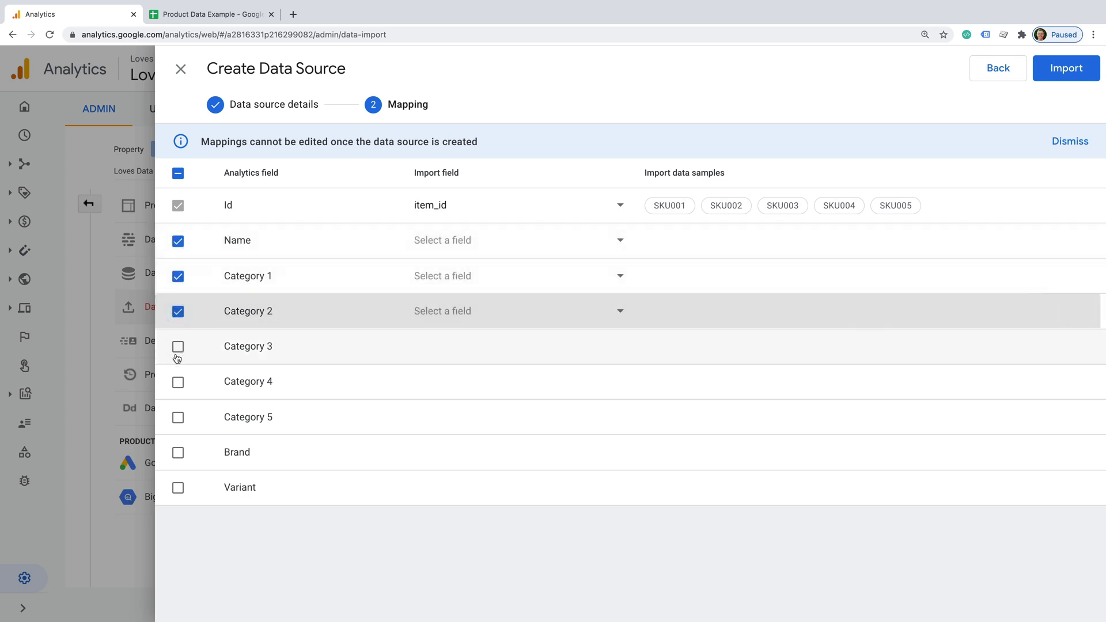
left_click(178, 347)
left_click(178, 452)
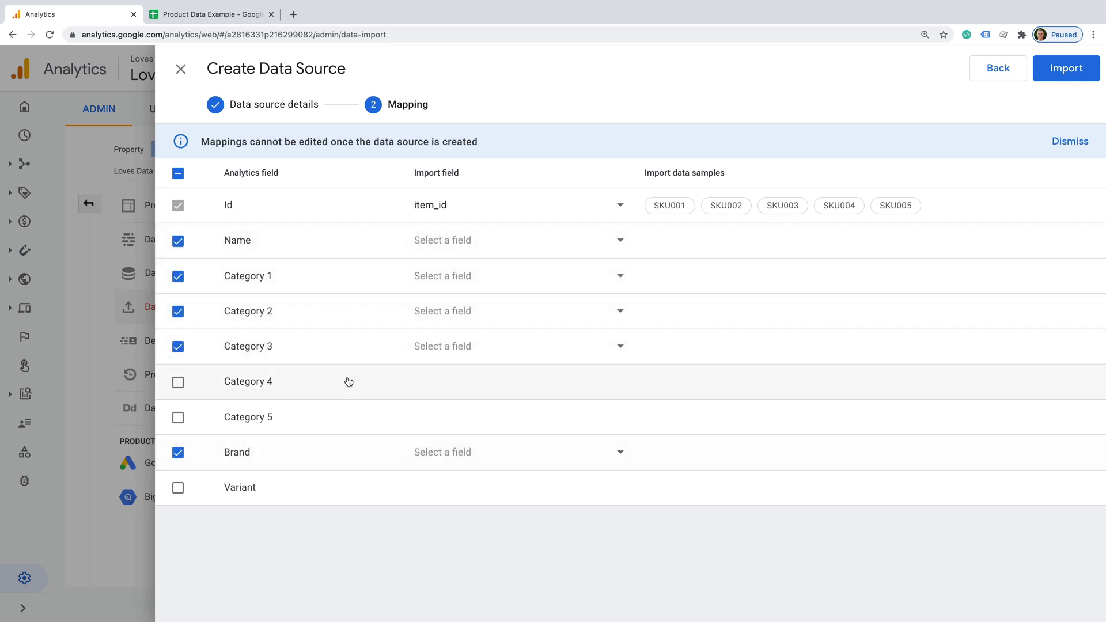
Step: Map Name, Category 1–3 and Brand to item_name, item_cat1, item_cat2, item_cat3 and brand
left_click(517, 240)
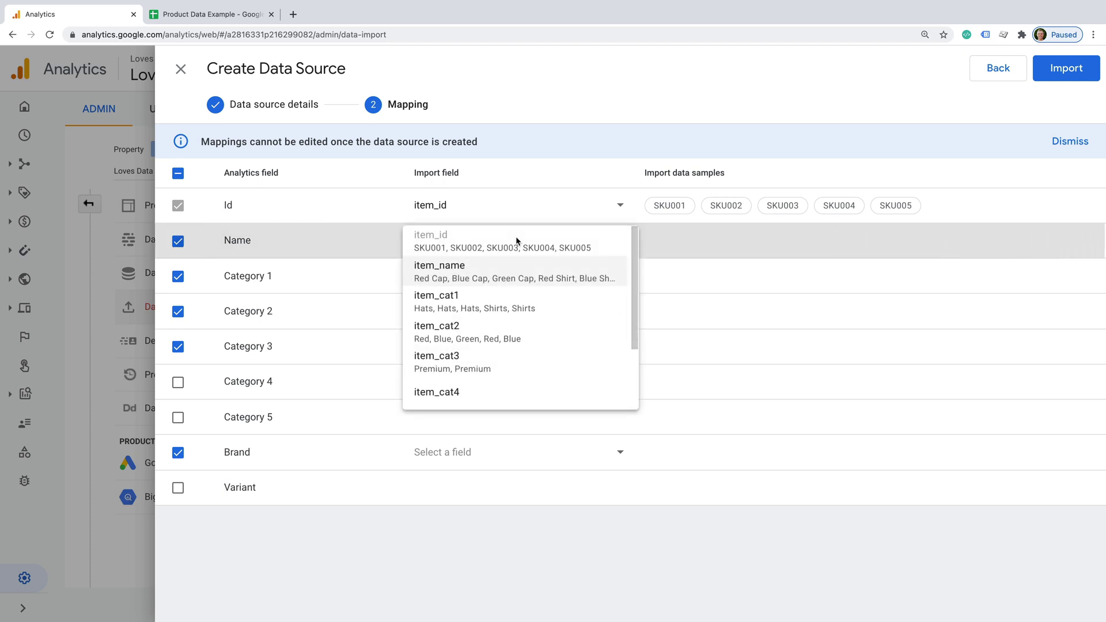
left_click(516, 277)
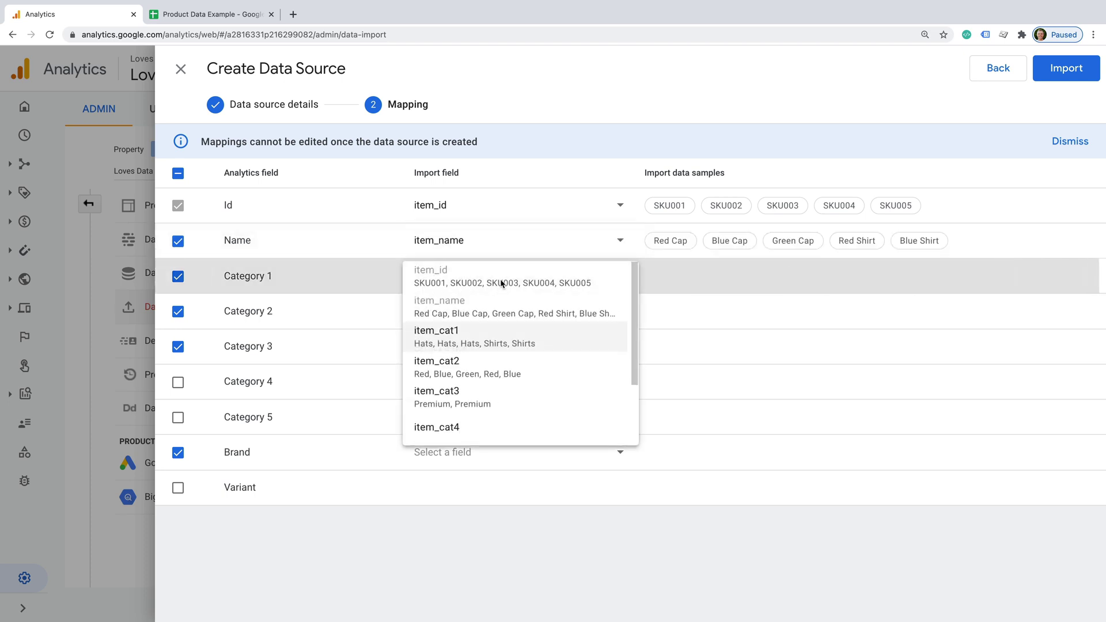
left_click(494, 337)
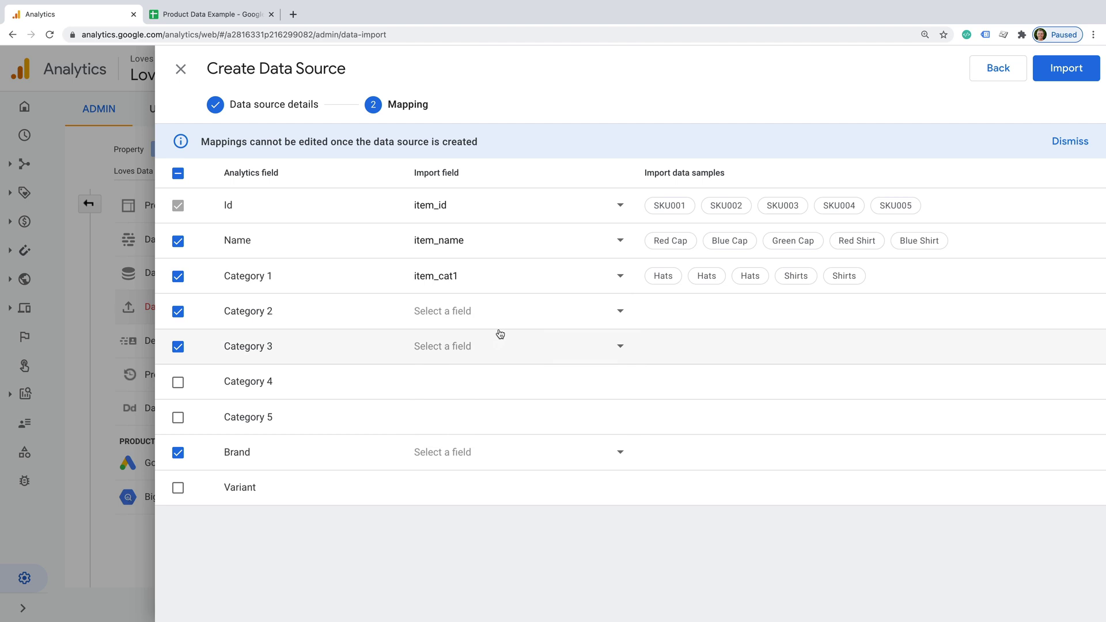
left_click(503, 314)
left_click(501, 403)
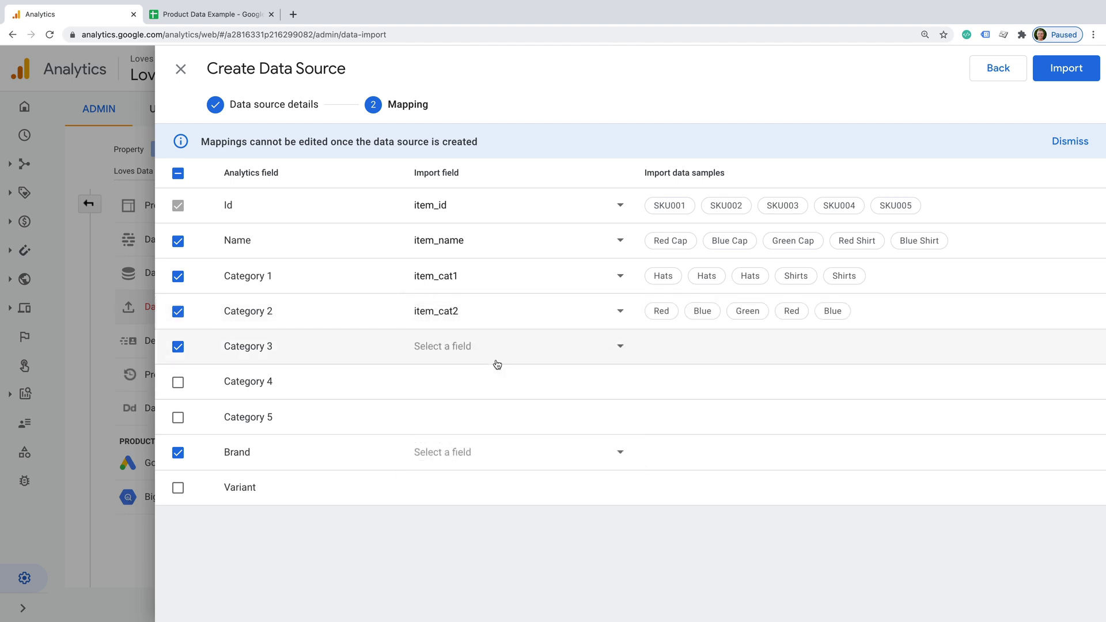
left_click(495, 353)
left_click(501, 467)
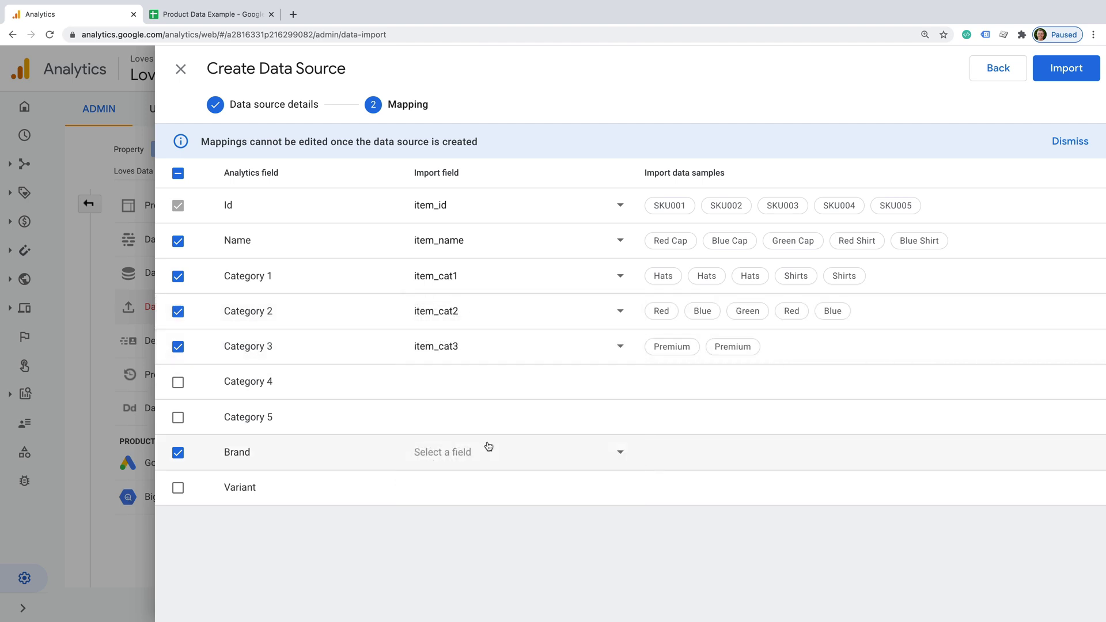
left_click(472, 454)
scroll(475, 415, "down", 3)
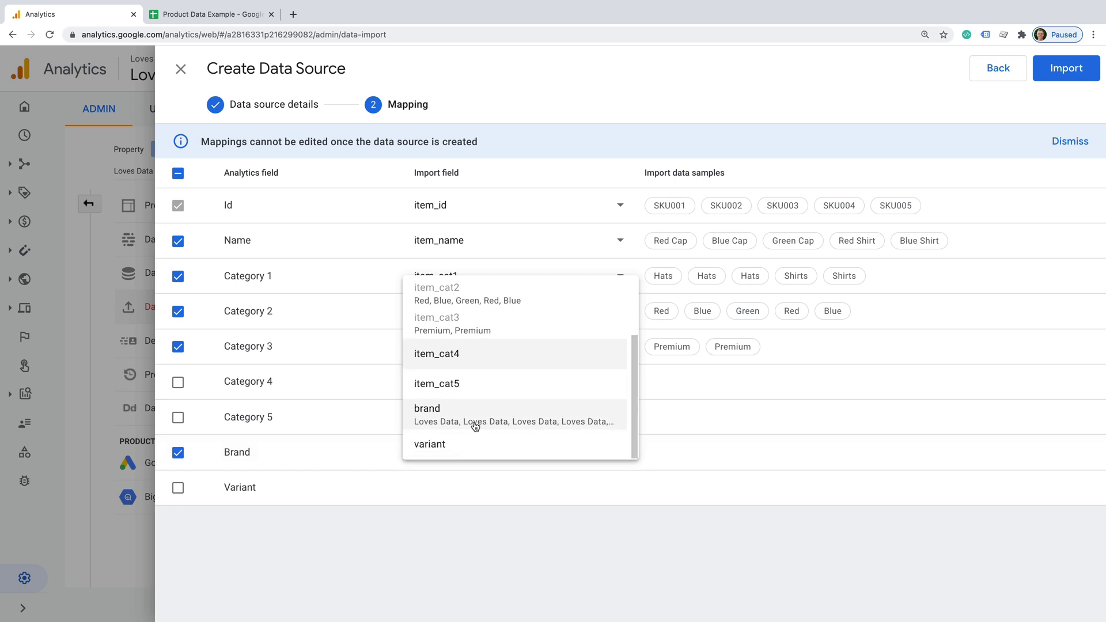
left_click(459, 417)
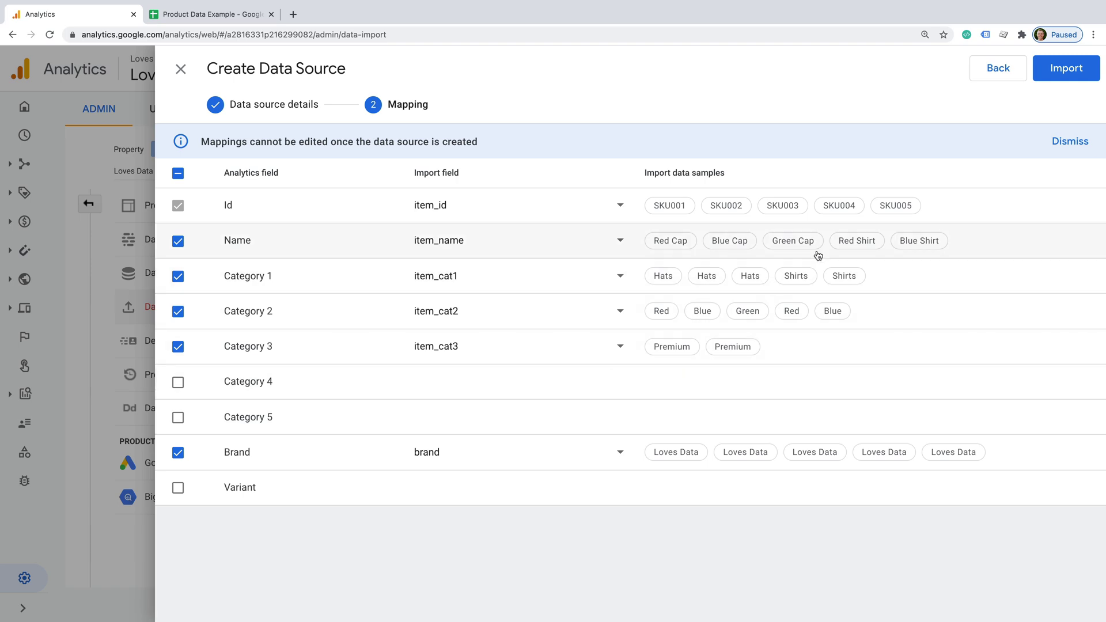
Step: Import the Product Information data source with these mappings
left_click(1044, 76)
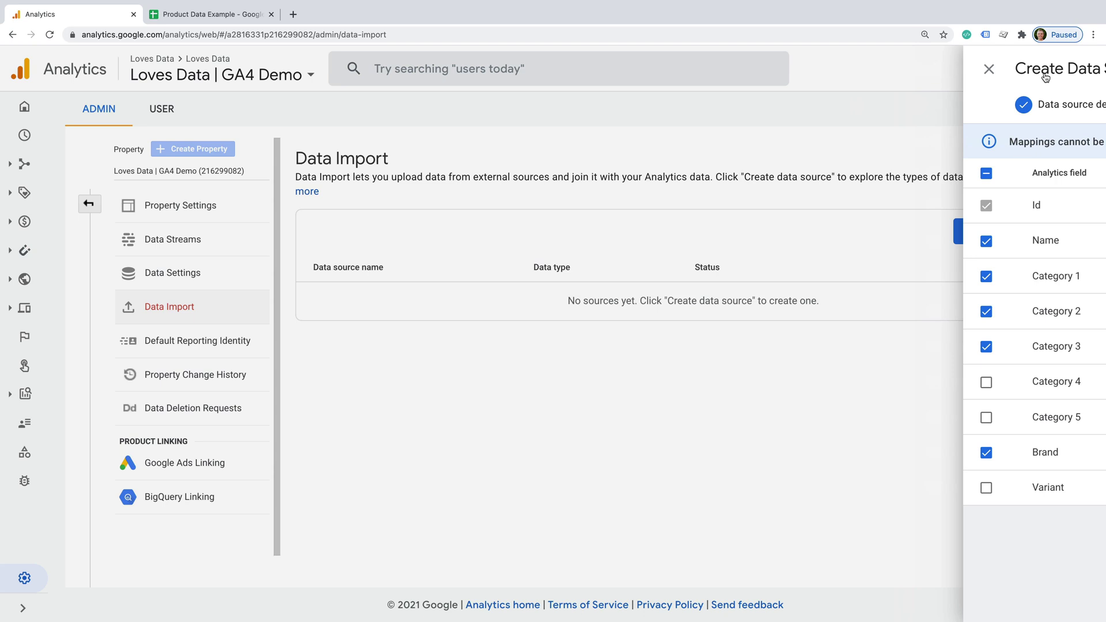